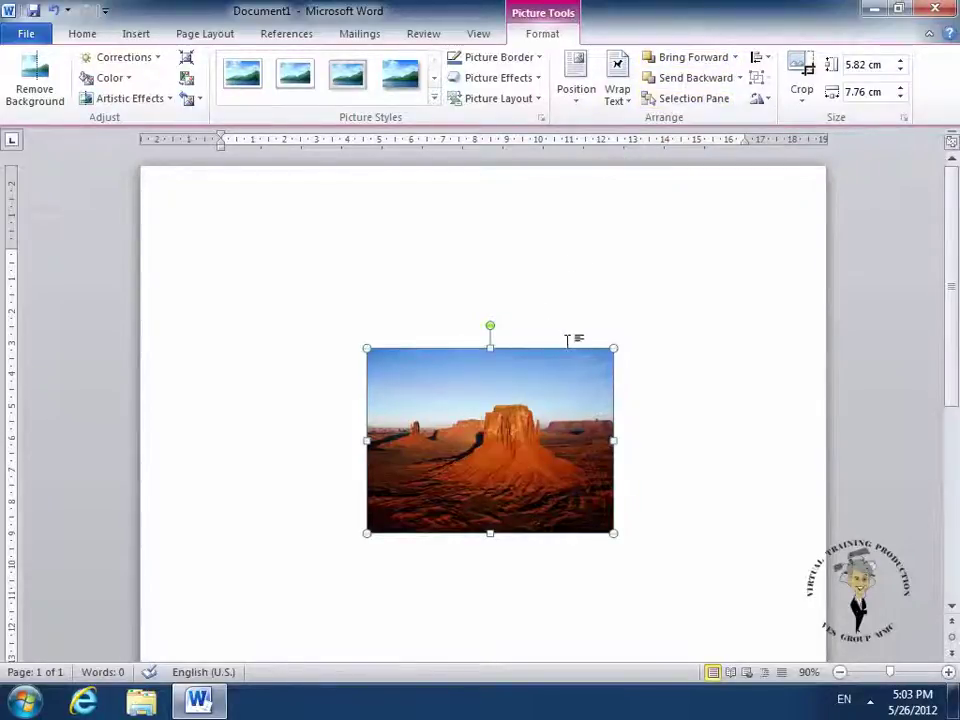
Step: Drag the desert photo's top-right corner outward until it measures 6.04 × 8.05 cm
mouse_move(613, 345)
left_mouse_down()
mouse_move(635, 297)
mouse_move(422, 372)
mouse_move(545, 316)
left_mouse_up()
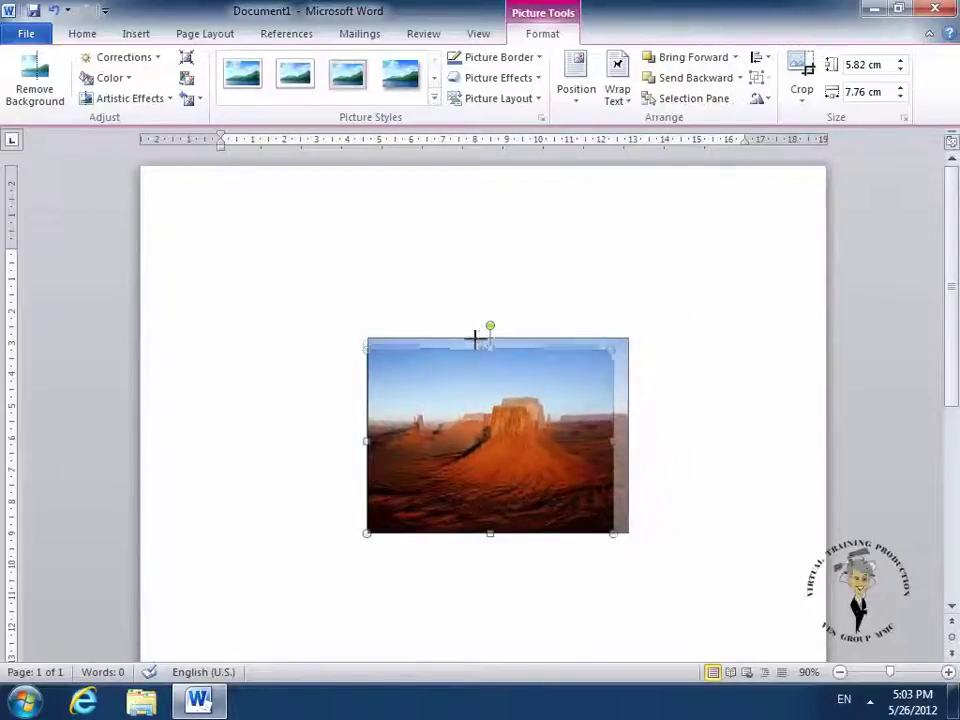
left_click_drag(545, 316, 470, 340)
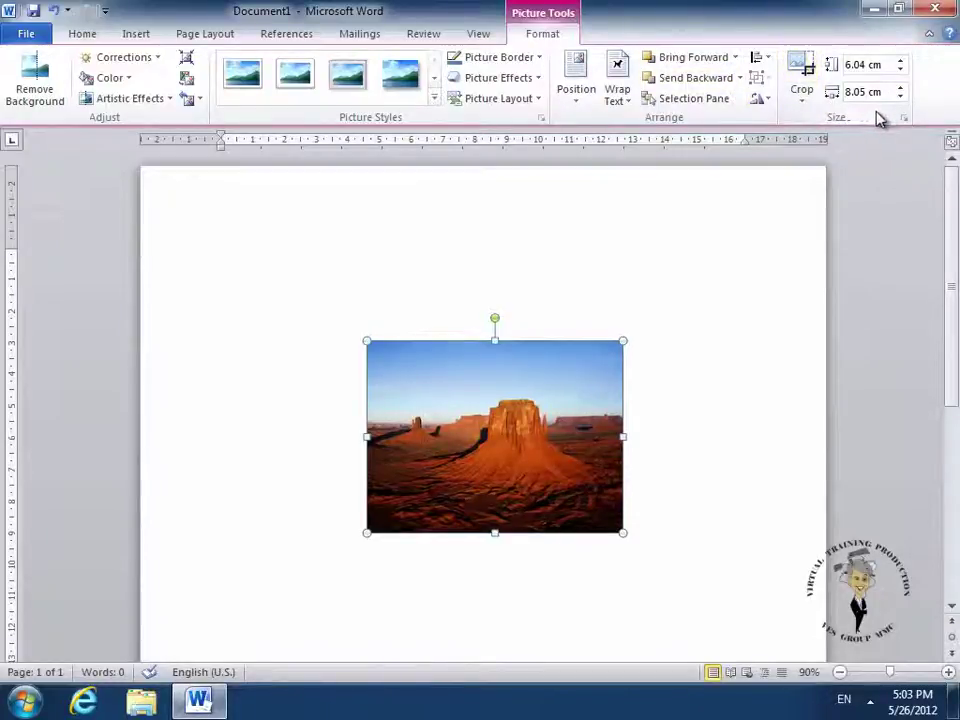
Step: Crop the sky band off the desert photo's top, leaving it 4.46 × 8.04 cm
left_click(803, 70)
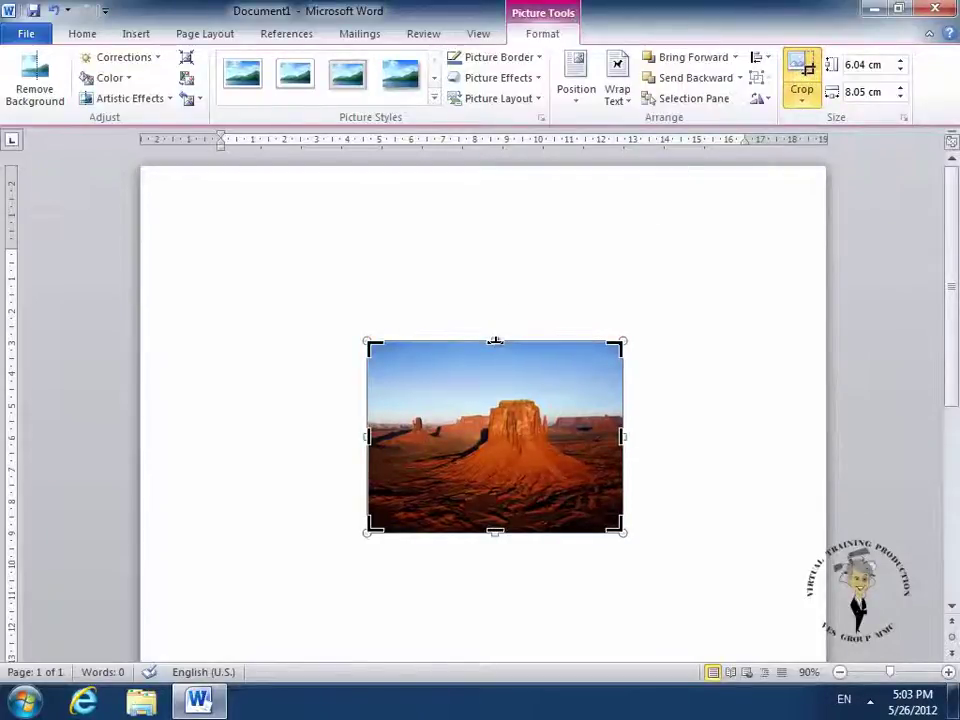
left_click_drag(495, 338, 492, 390)
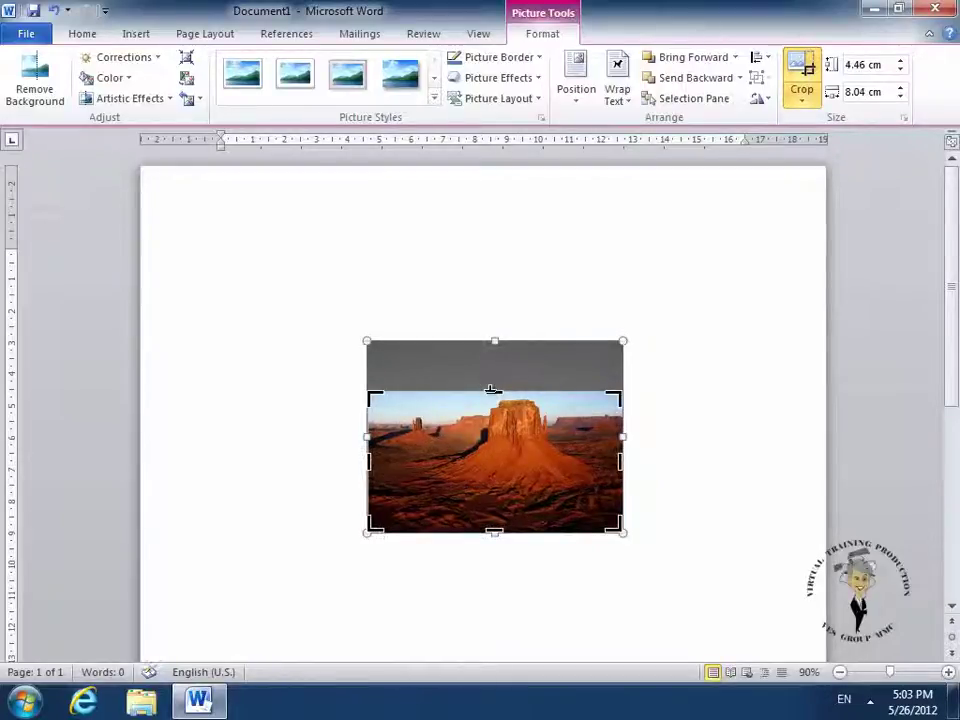
left_click(700, 391)
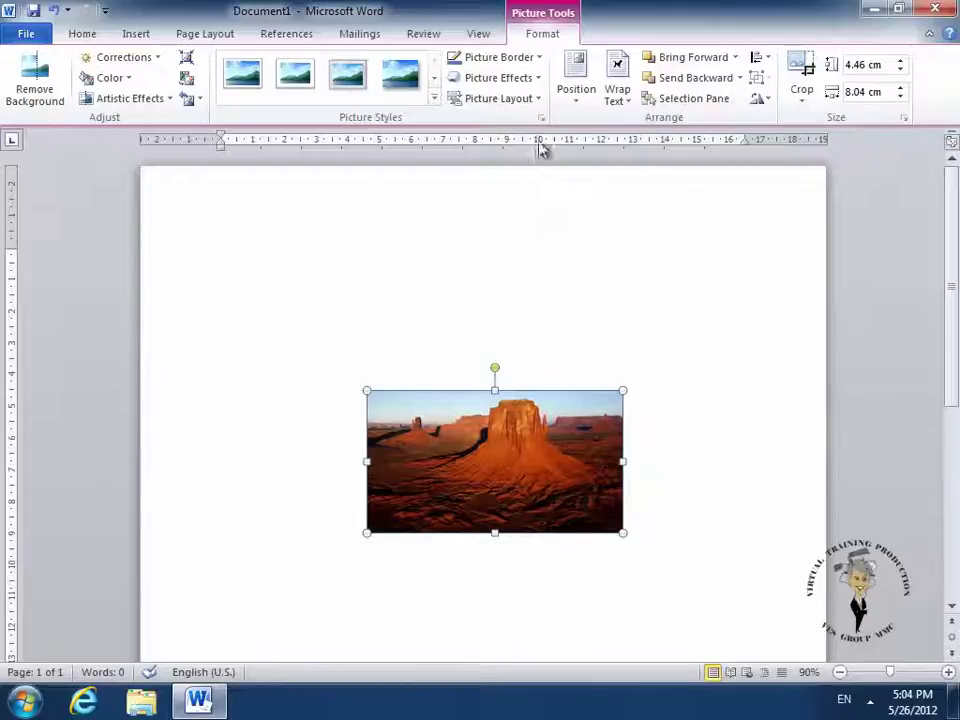
Step: Give the desert photo a 6 pt picture border in a blue theme colour
left_click(540, 57)
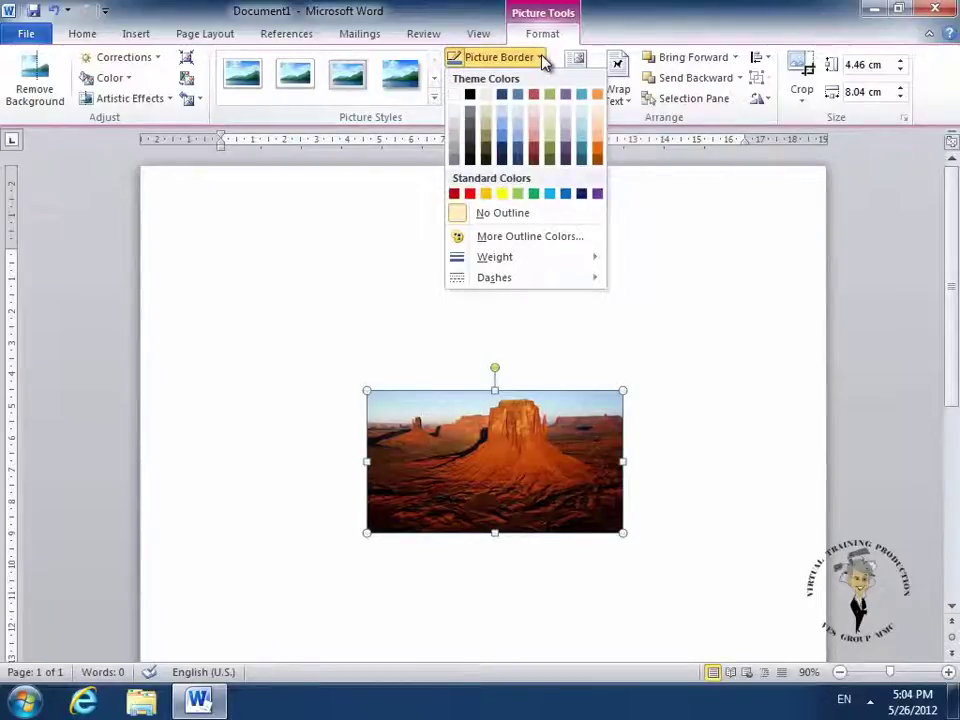
mouse_move(531, 266)
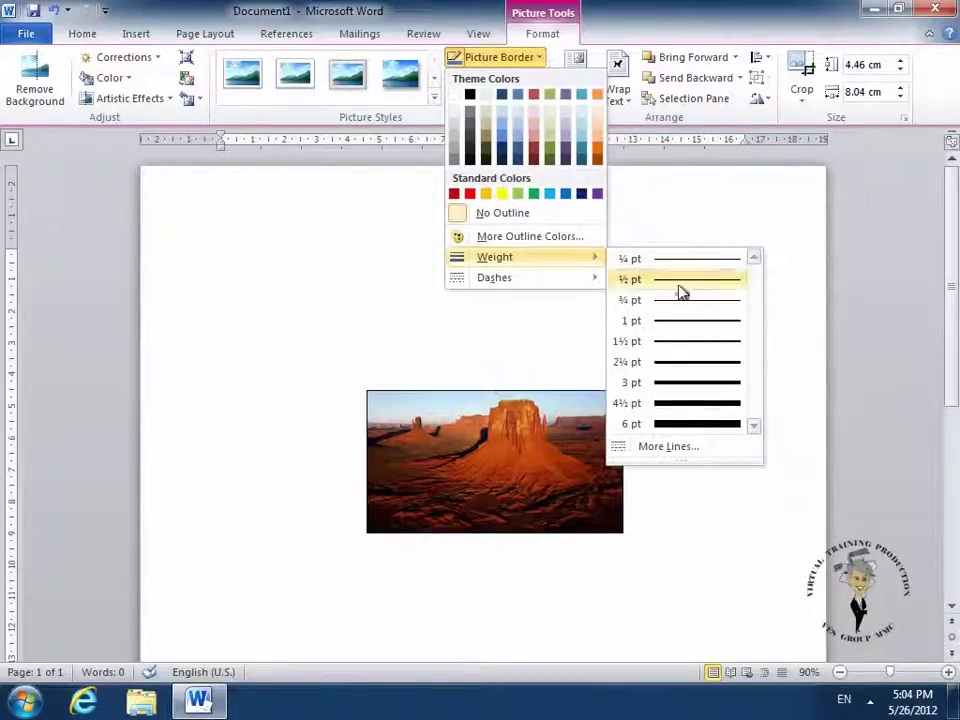
left_click(683, 428)
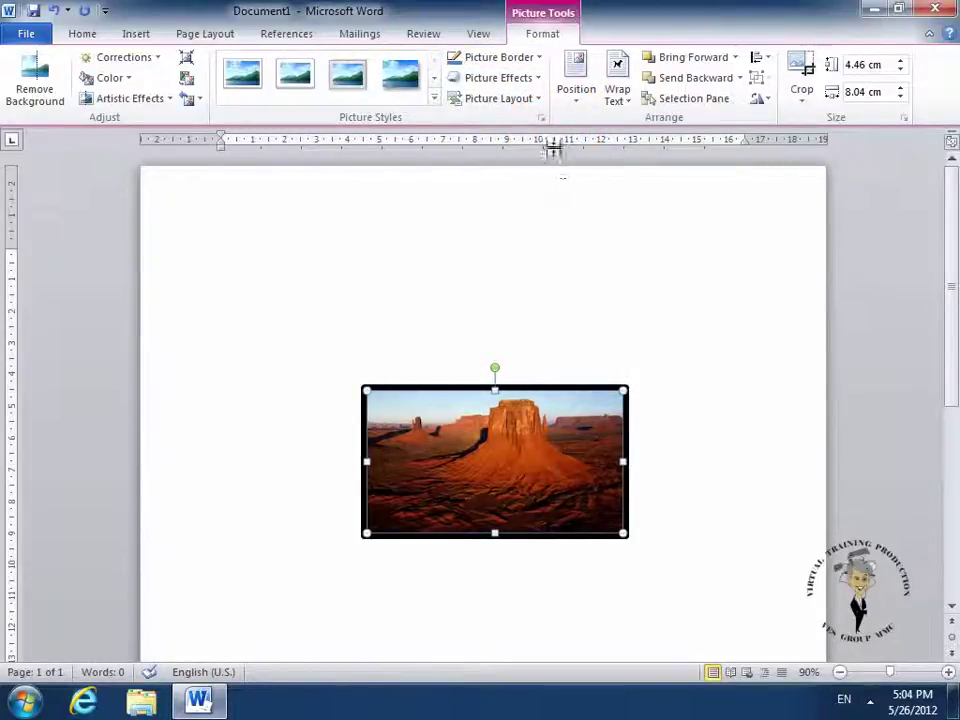
left_click(539, 59)
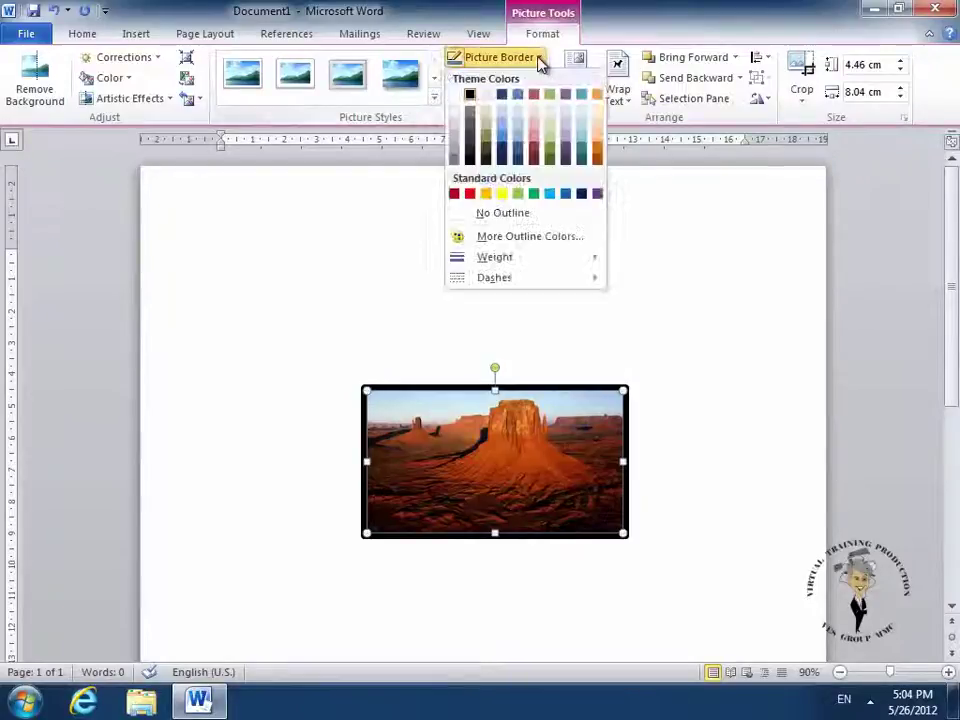
left_click(505, 141)
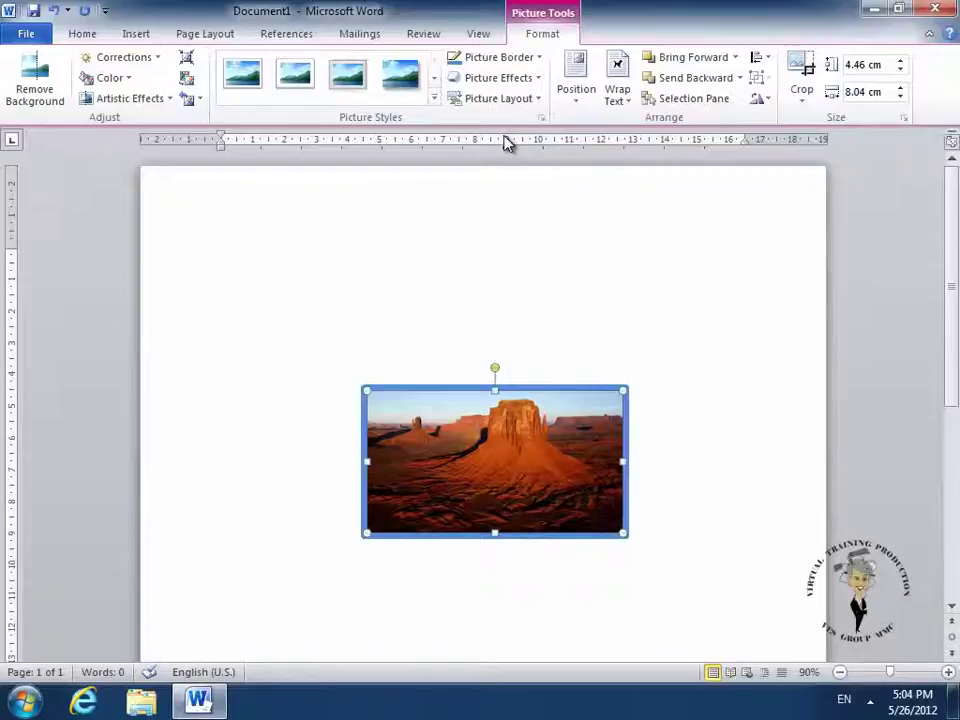
left_click(541, 83)
mouse_move(531, 170)
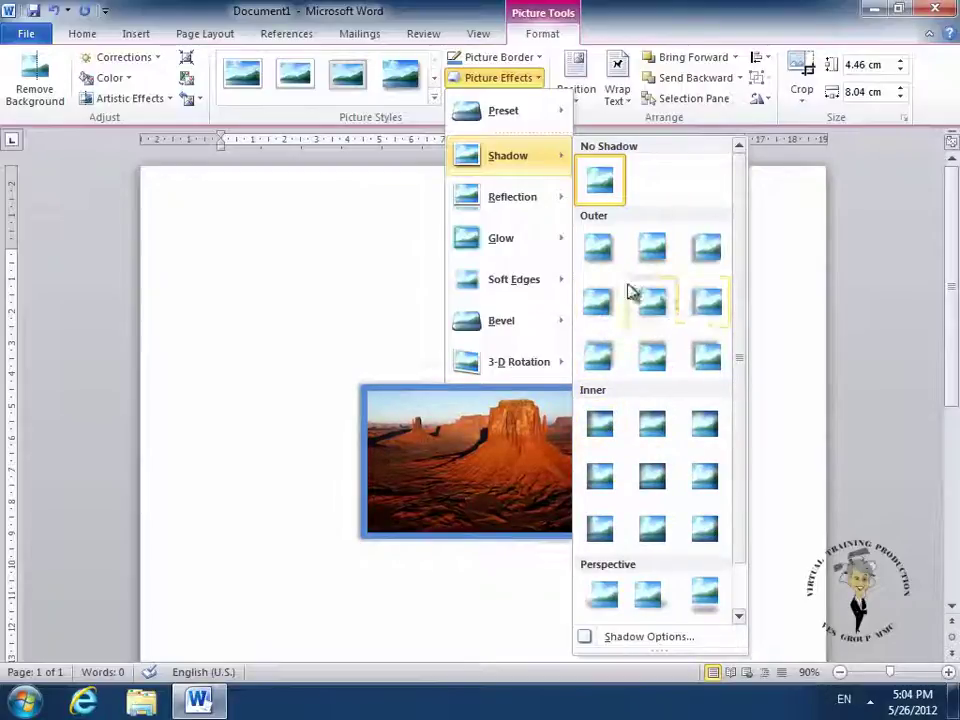
mouse_move(549, 199)
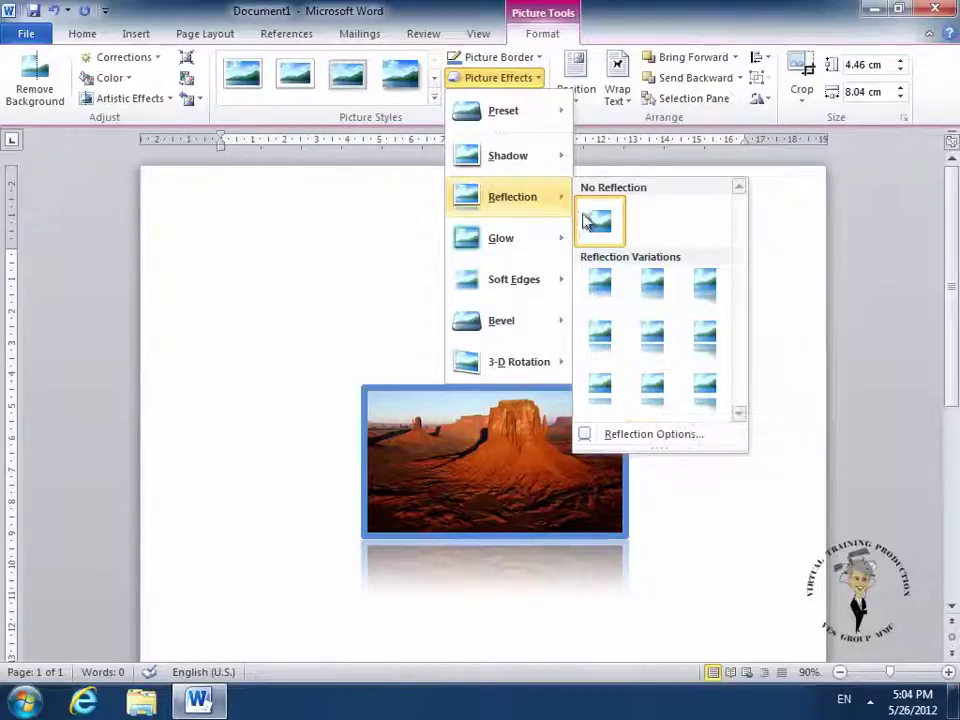
left_click(611, 37)
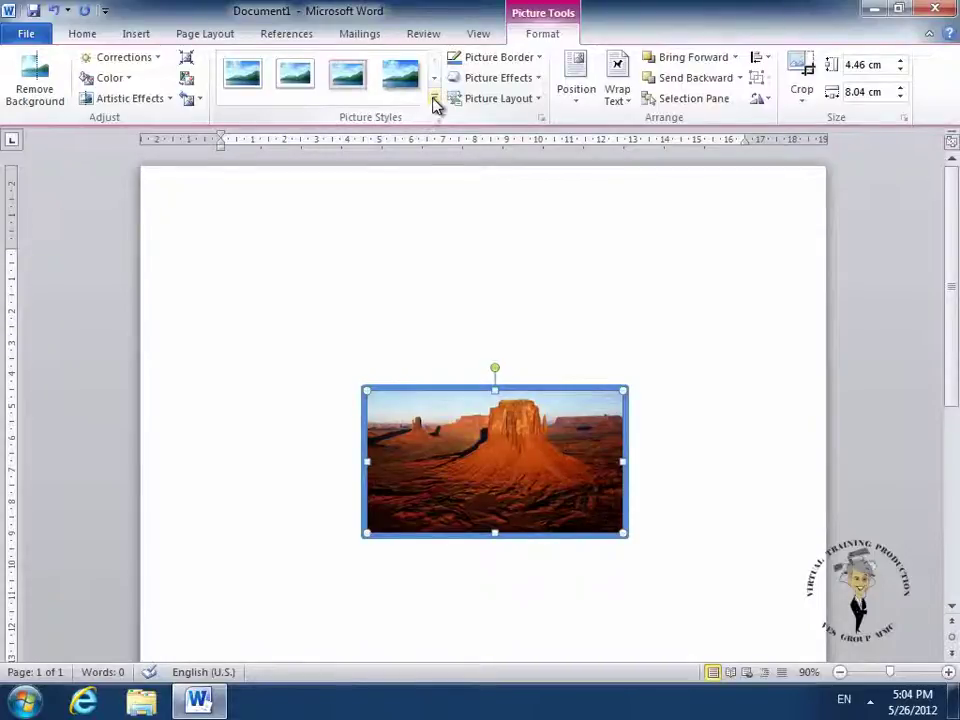
Step: Apply the Snip Corner picture style, then swap it for a tilted white-framed perspective style
left_click(434, 99)
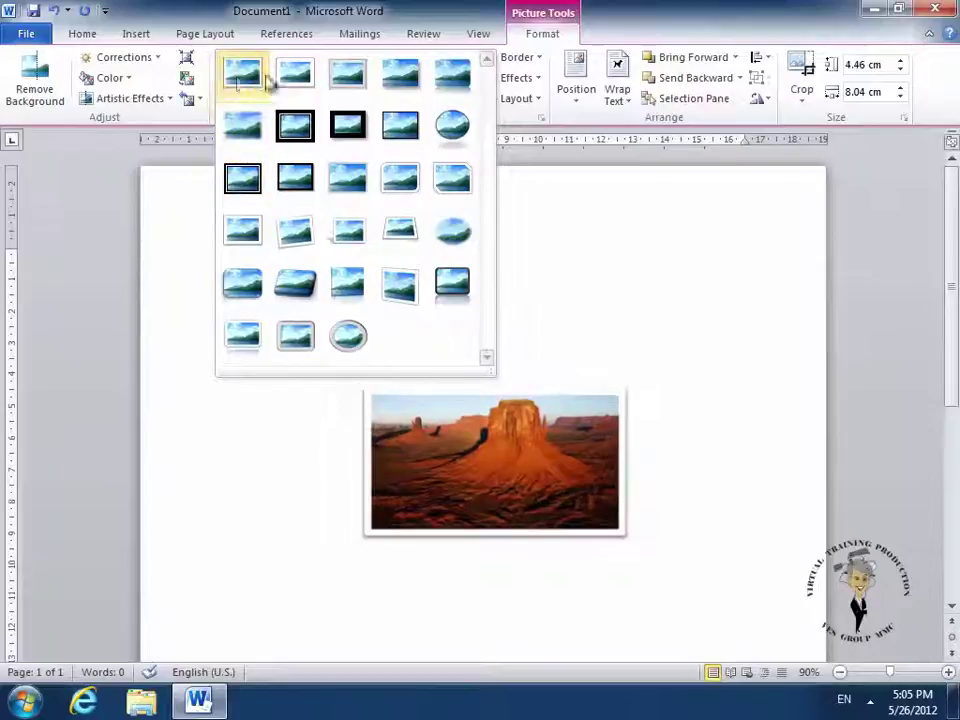
left_click(457, 186)
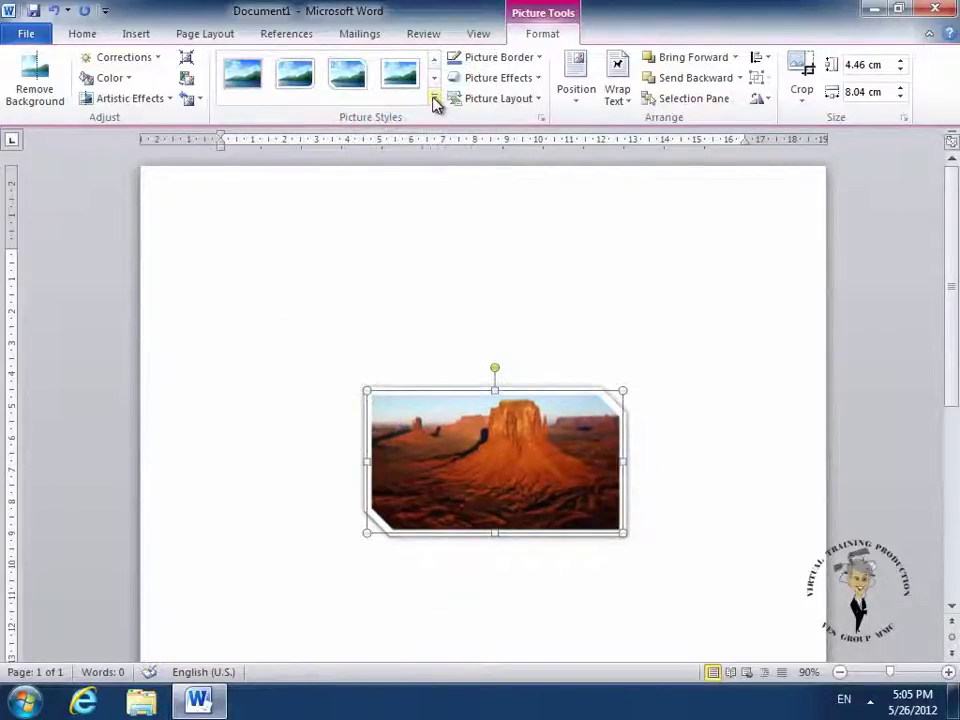
left_click(435, 99)
left_click(399, 234)
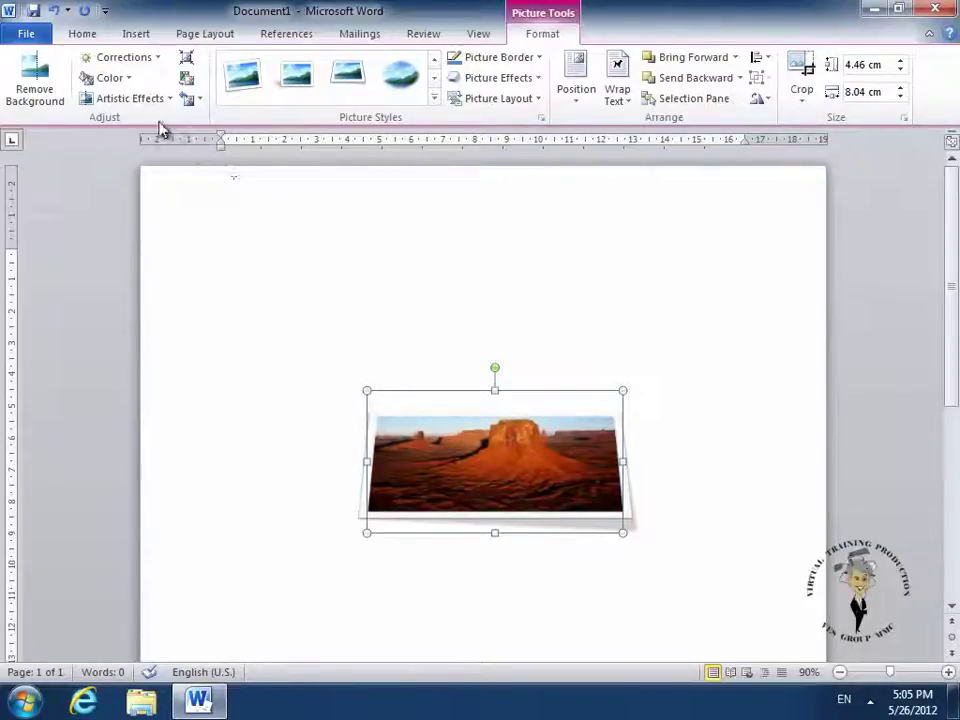
Step: Browse the Corrections and Artistic Effects galleries unchanged, then apply Reset Picture to strip all styling
left_click(157, 59)
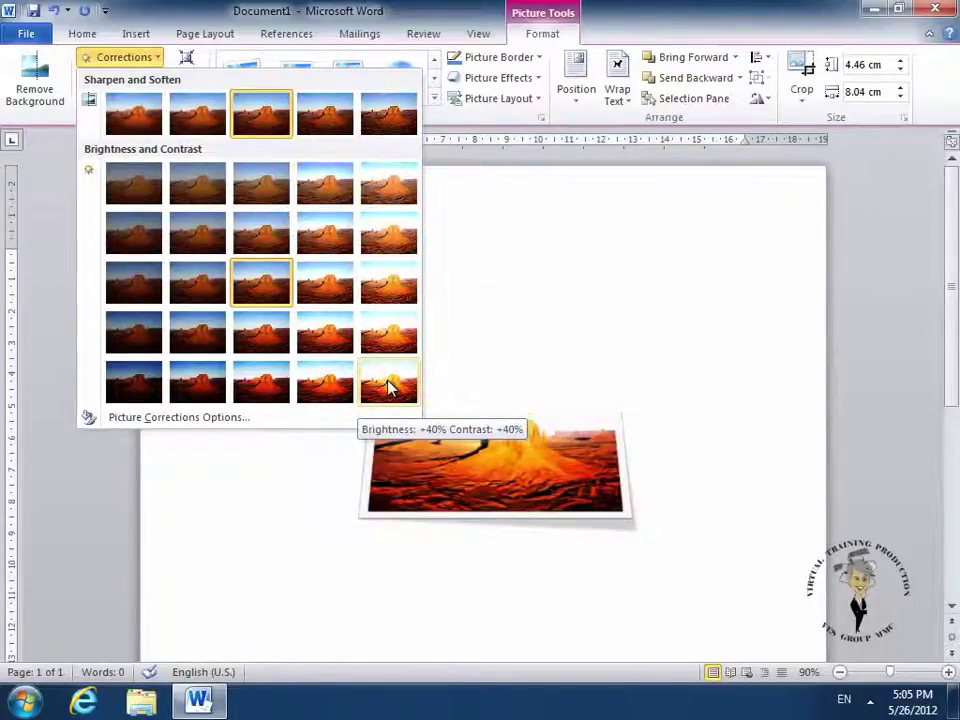
left_click(503, 340)
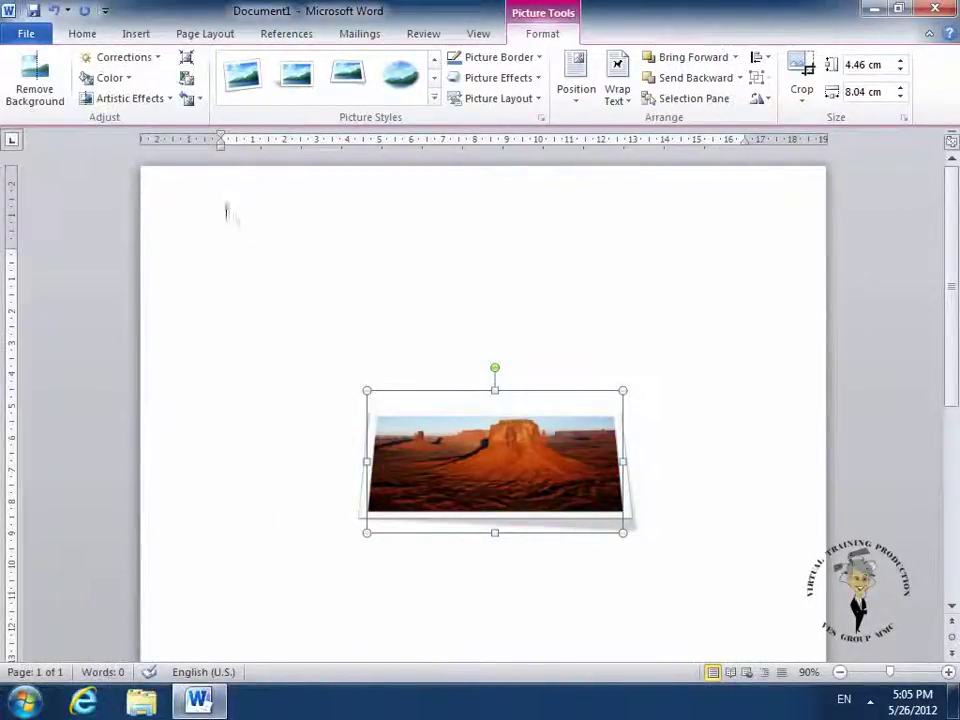
left_click(173, 100)
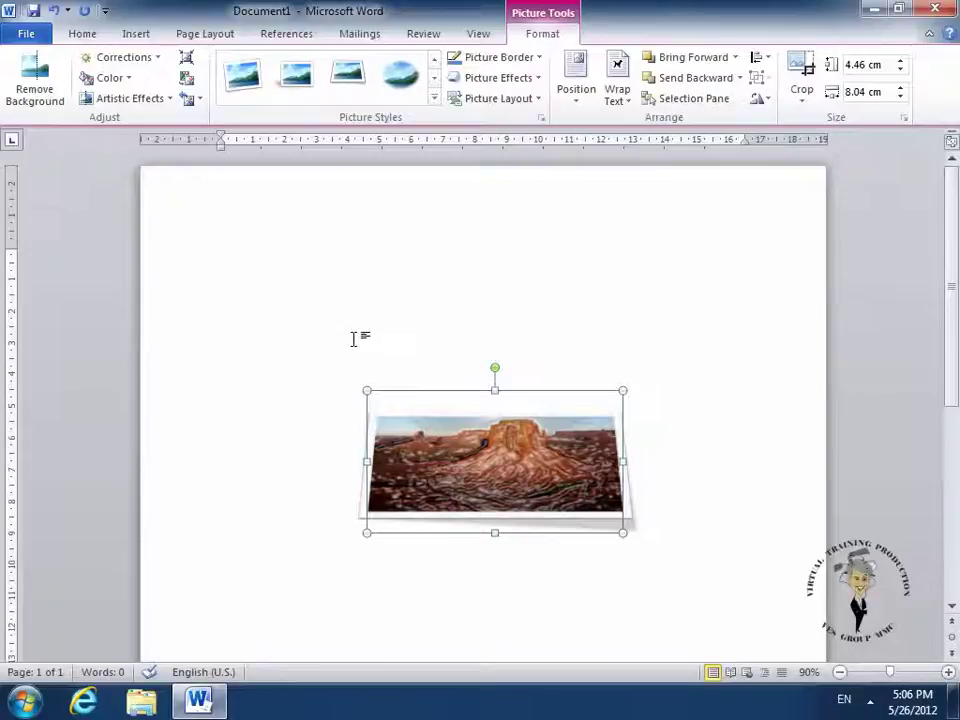
left_click(190, 104)
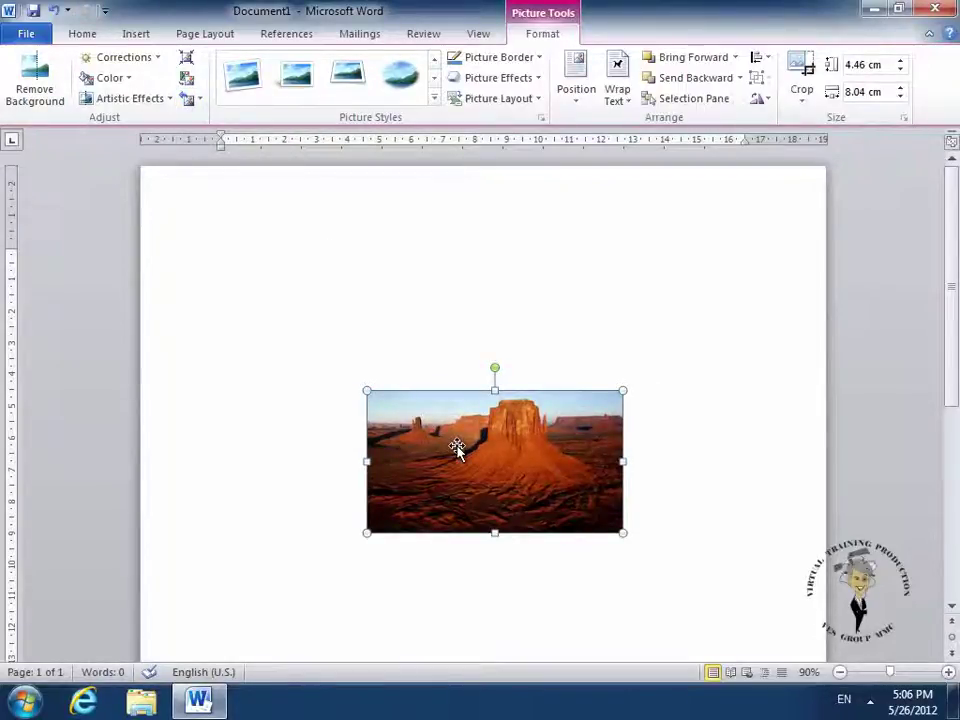
Step: Replace the desert photo with the Tulips sample picture, now 4.46 × 5.94 cm
left_click(190, 81)
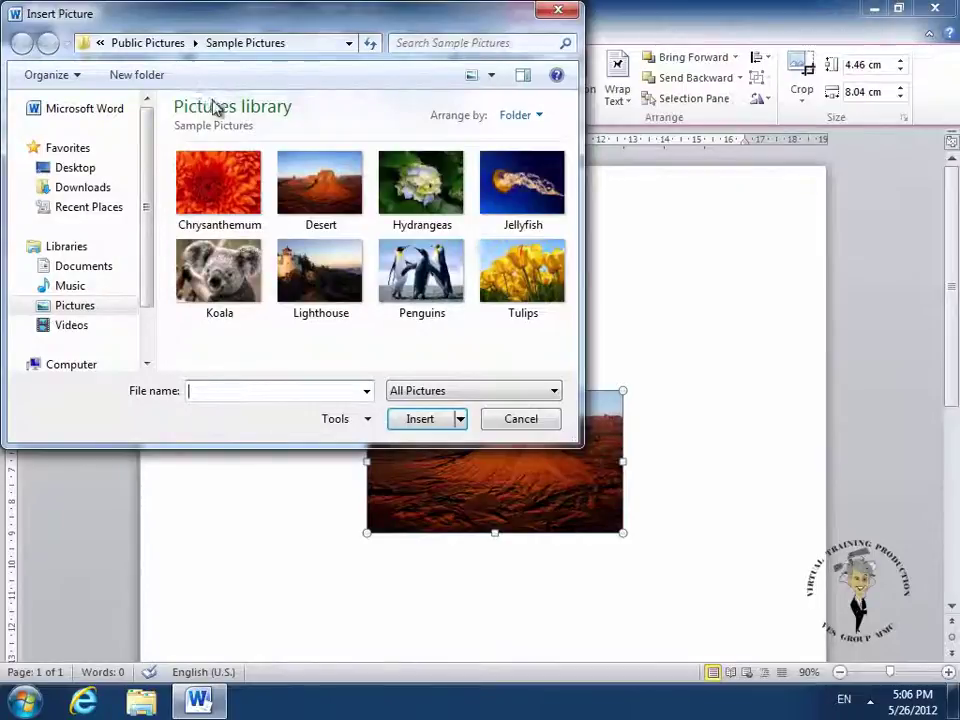
left_click(522, 272)
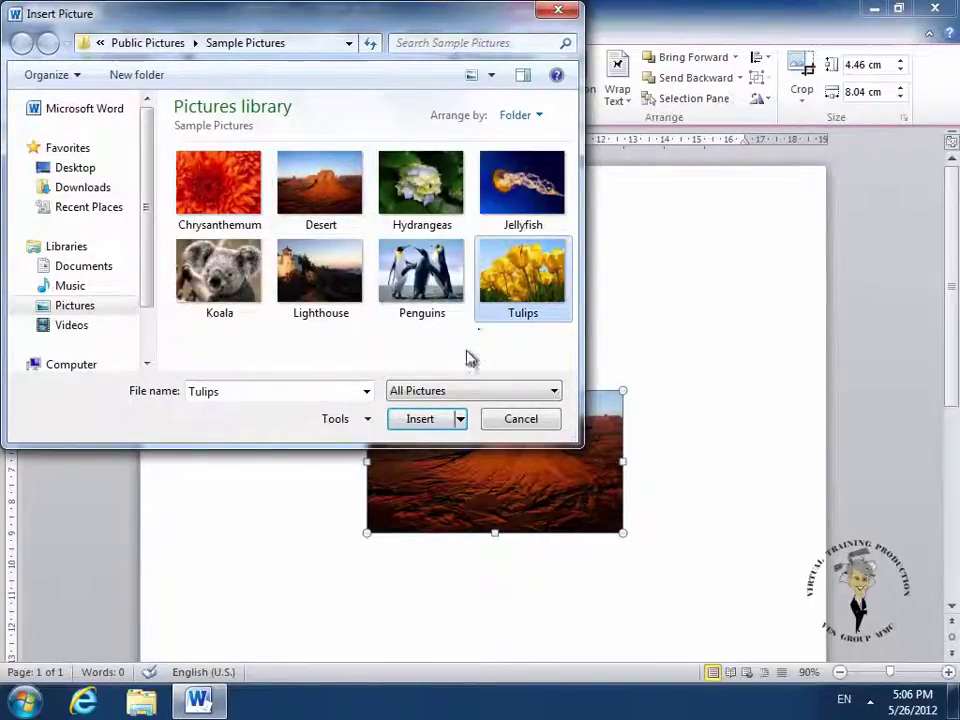
left_click(426, 419)
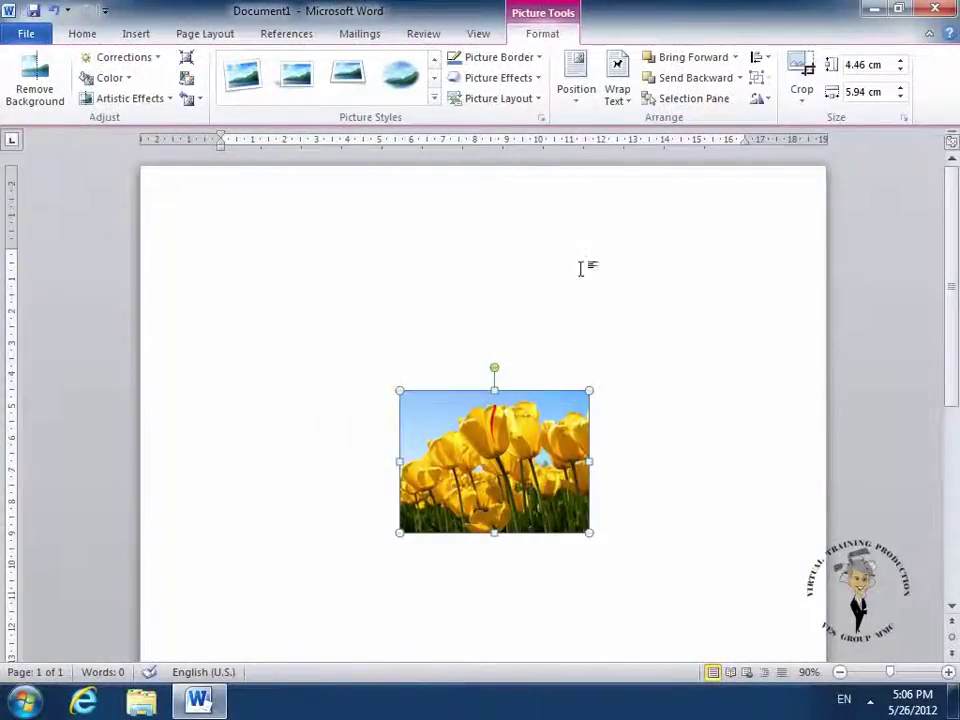
left_click(765, 99)
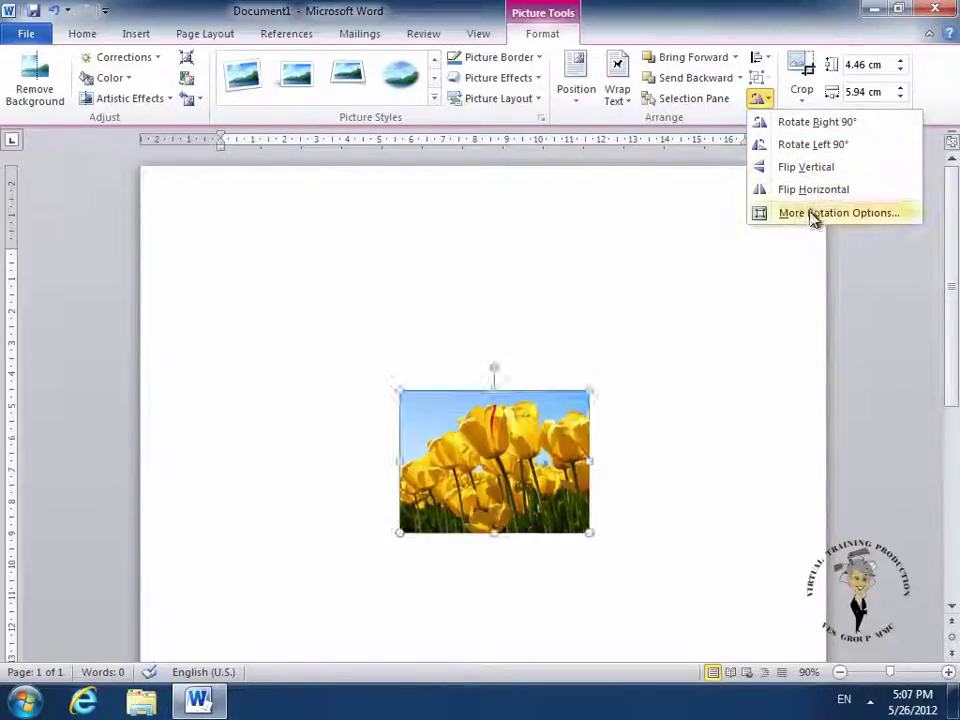
Step: Show the tulip photo's Layout Size settings beside the picture, with the Rotation value selected for editing
left_click(872, 215)
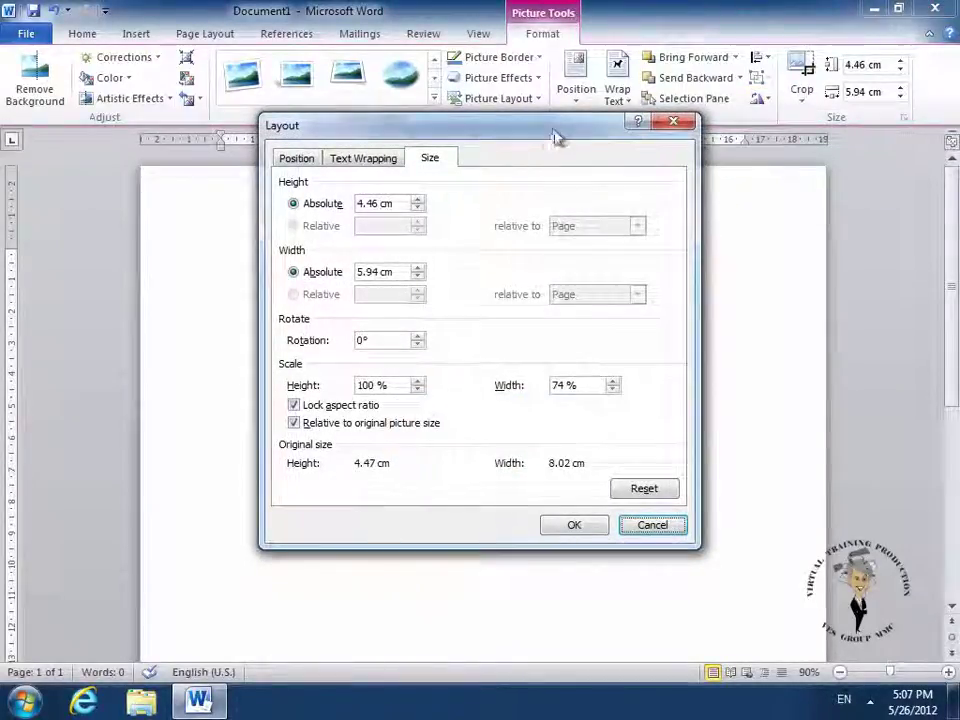
left_click_drag(557, 137, 811, 162)
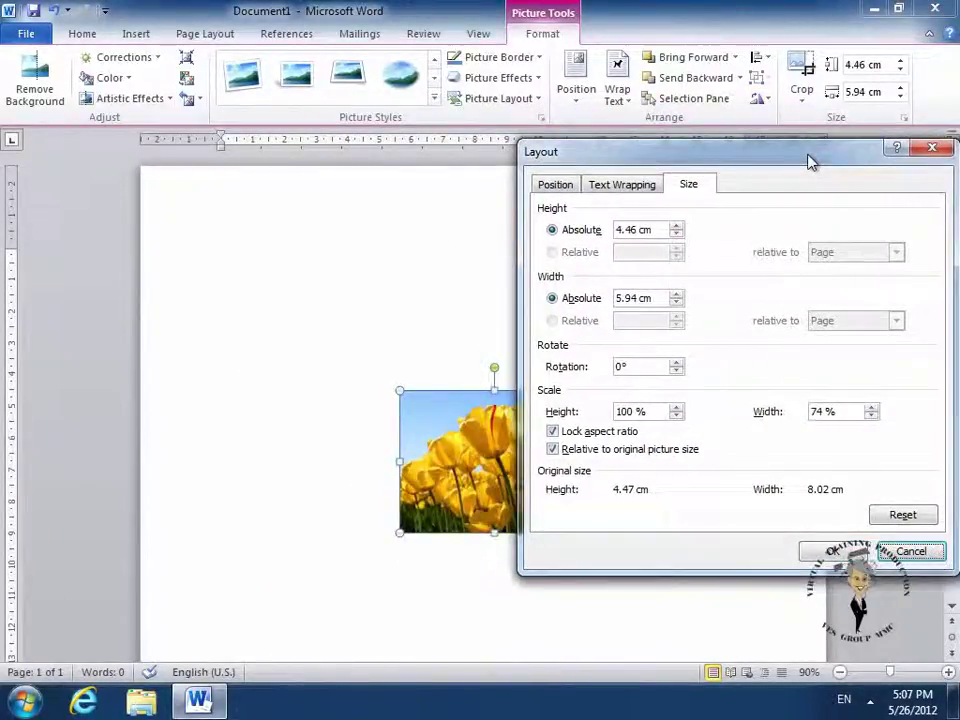
double_click(625, 366)
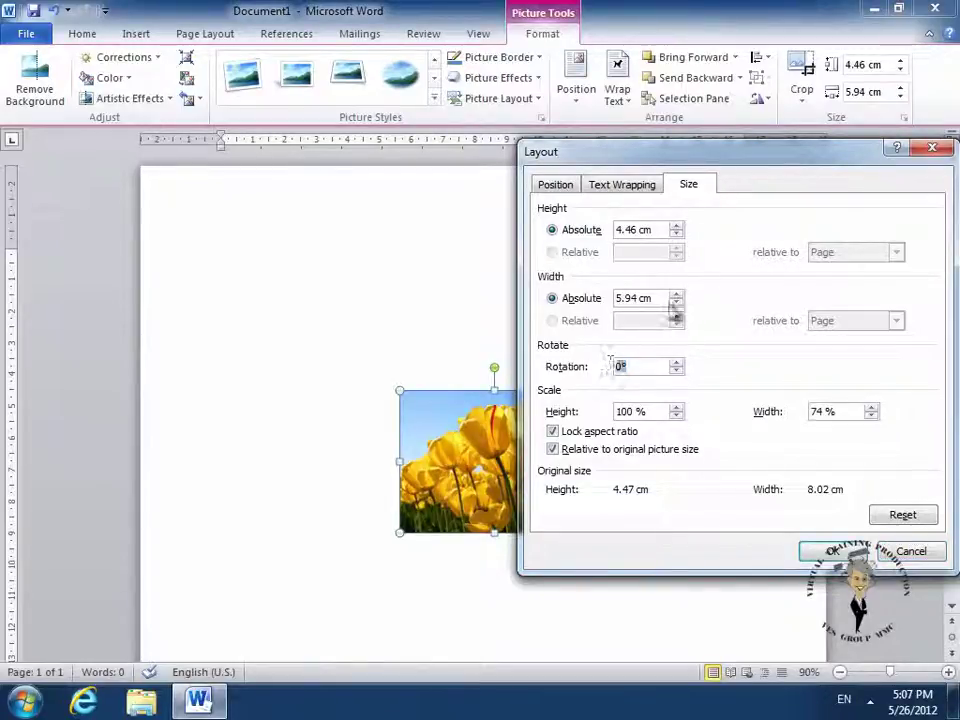